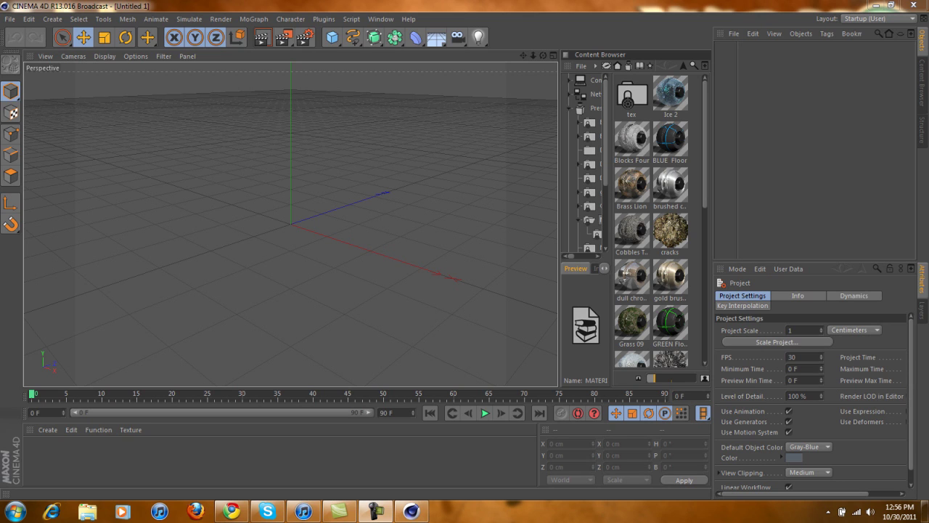
# Widen the Content Browser and add the Seamless Floor and Overhead Softbox presets from the DU Light Kit to the scene
pyautogui.moveTo(705, 143); pyautogui.dragTo(705, 172)
pyautogui.moveTo(559, 119); pyautogui.dragTo(429, 119)
pyautogui.click(486, 164)
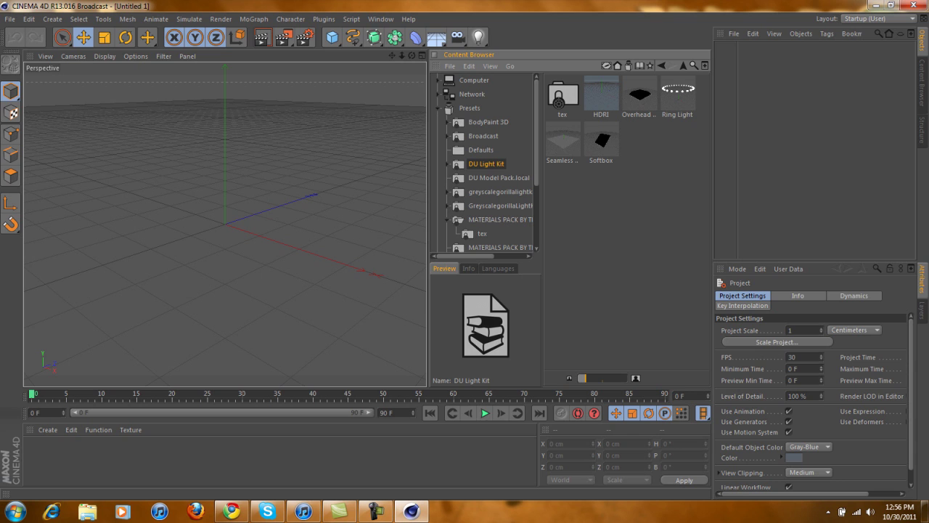
pyautogui.doubleClick(564, 138)
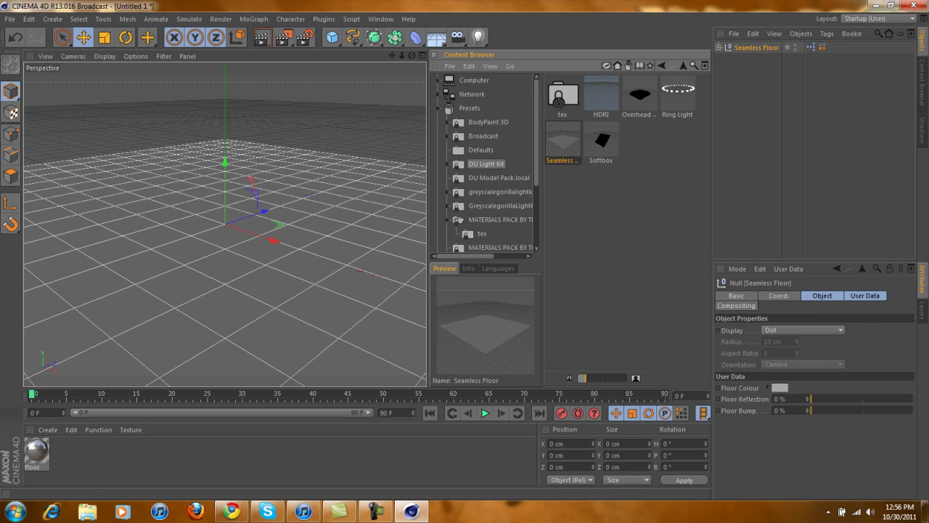
pyautogui.doubleClick(640, 94)
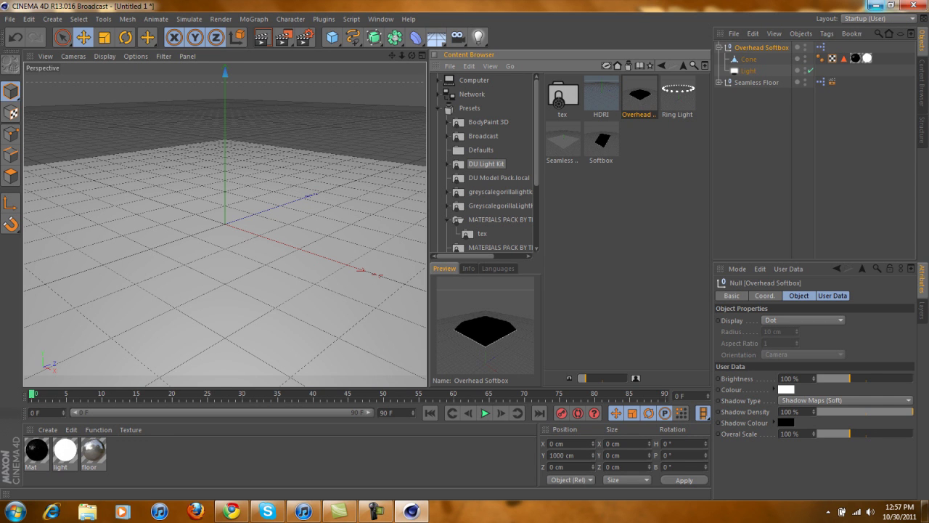
# Minimize Cinema 4D, set the C4D archive apart on the desktop and extract it to the default C4D folder there
pyautogui.click(876, 6)
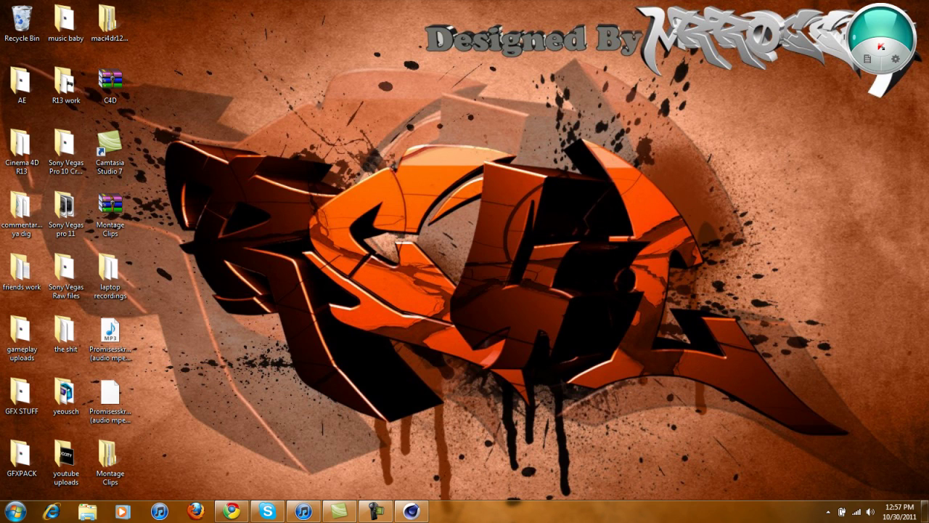
pyautogui.moveTo(110, 79); pyautogui.dragTo(244, 86)
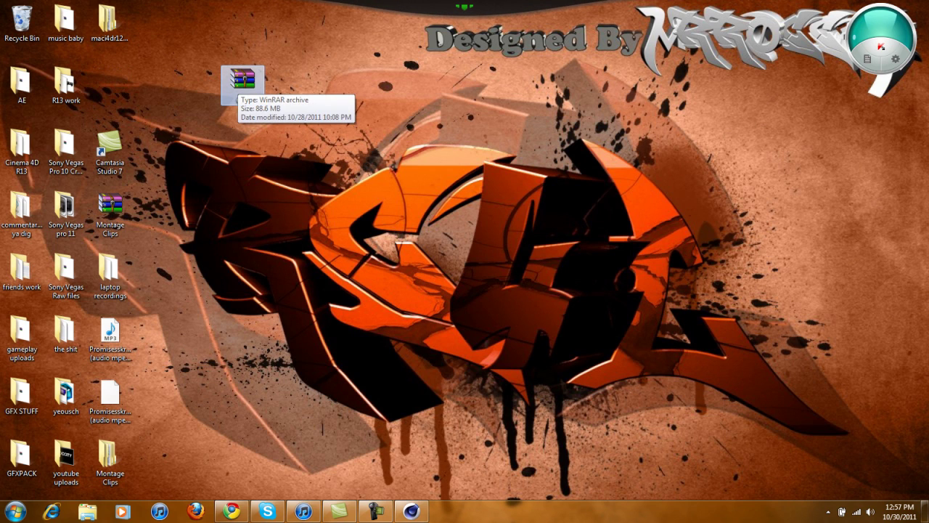
pyautogui.rightClick(238, 84)
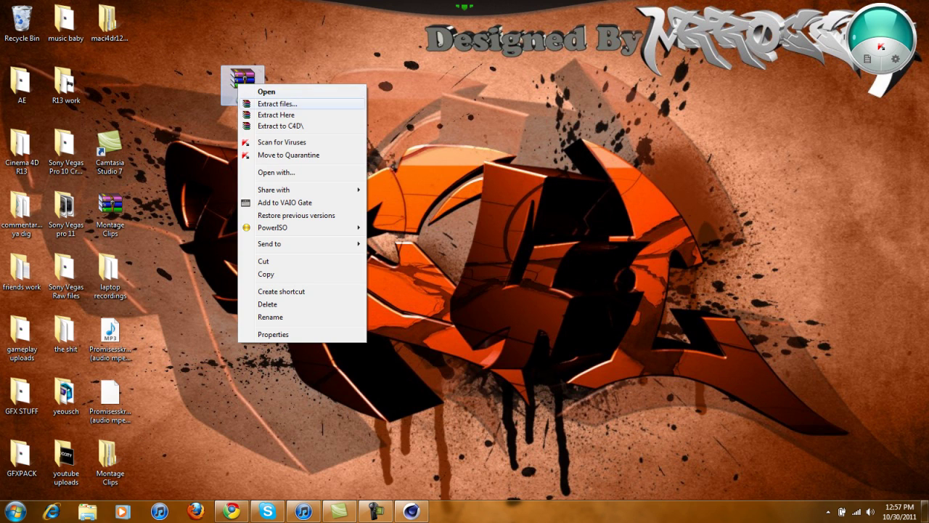
pyautogui.click(266, 103)
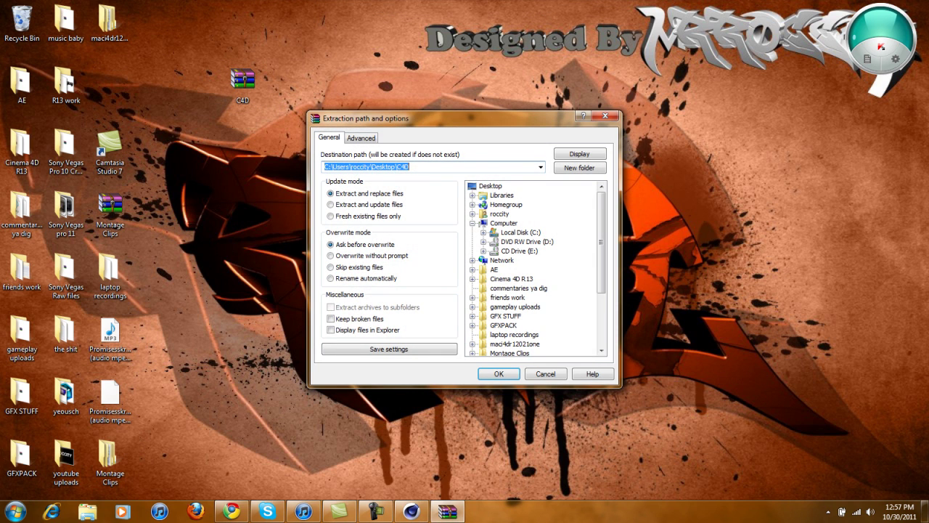
pyautogui.click(498, 373)
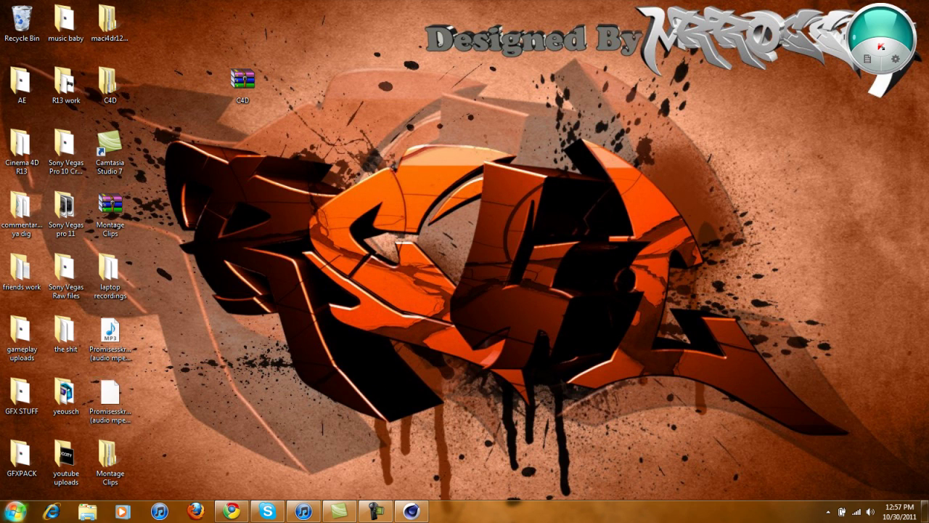
# Find the CINEMA 4D shortcut among the installed MAXON programs and open its file location
pyautogui.click(16, 512)
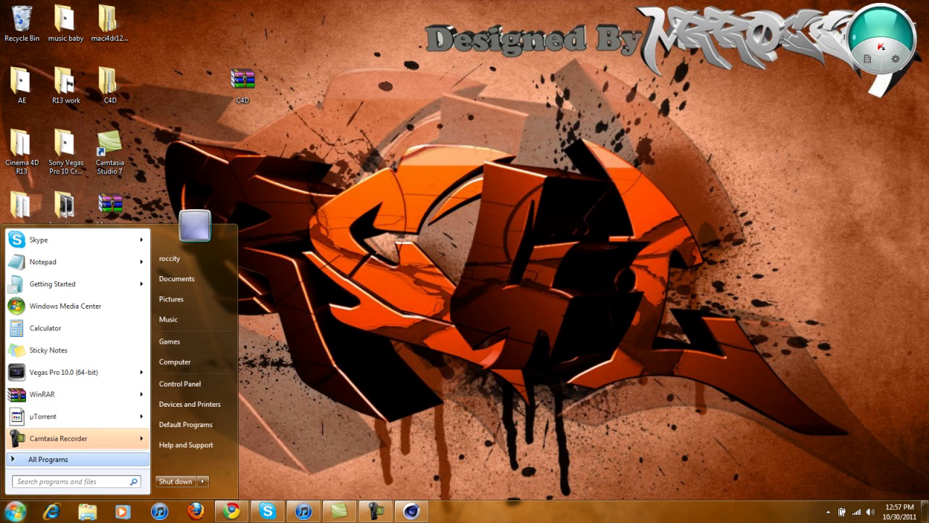
pyautogui.click(48, 459)
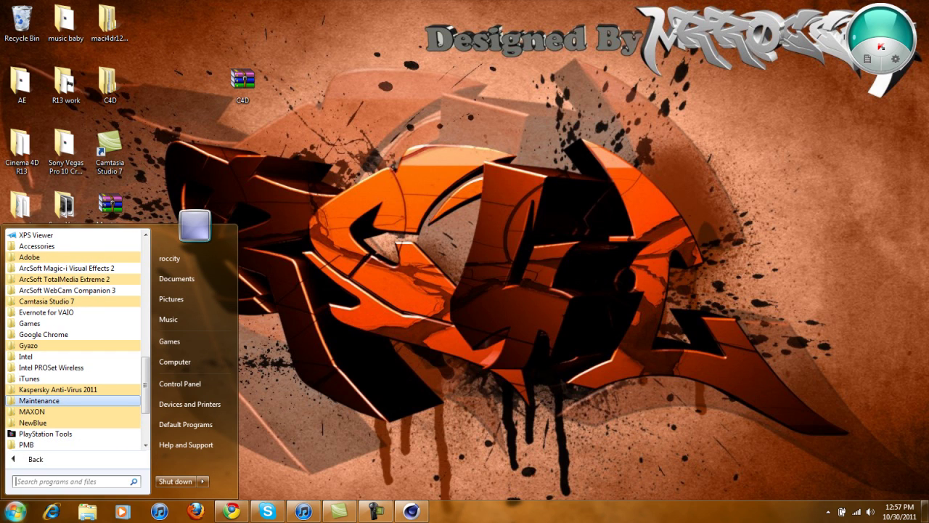
pyautogui.press('Down')
pyautogui.press('Return')
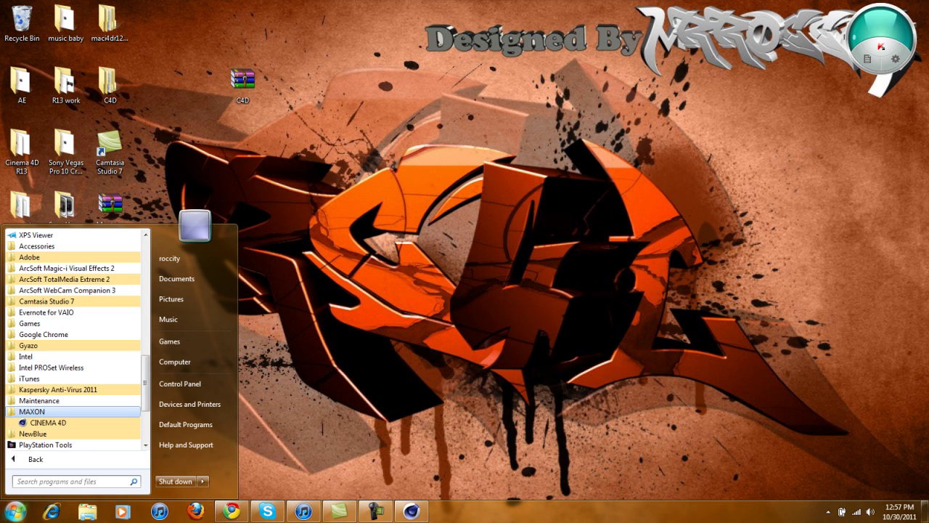
pyautogui.rightClick(51, 419)
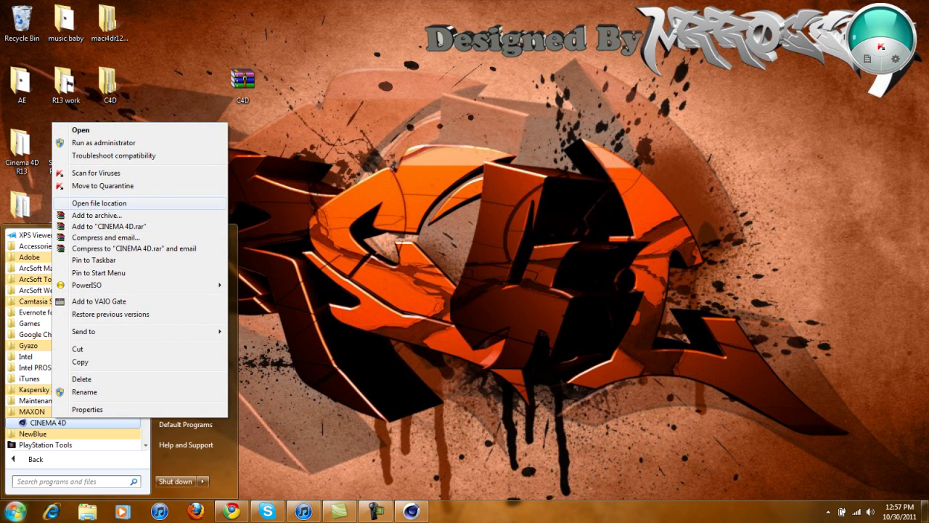
pyautogui.press('Return')
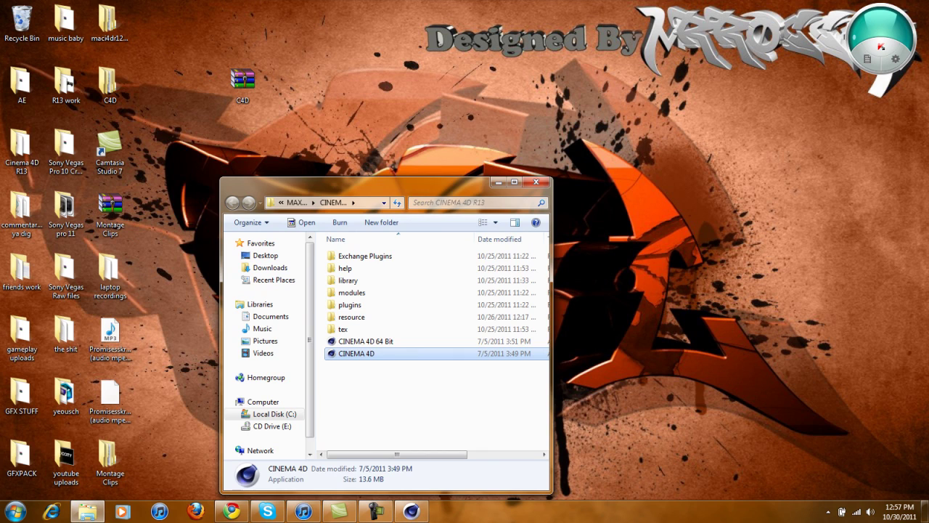
# Open the browser subfolder inside the library folder of the CINEMA 4D R13 installation
pyautogui.press('l')
pyautogui.press('Return')
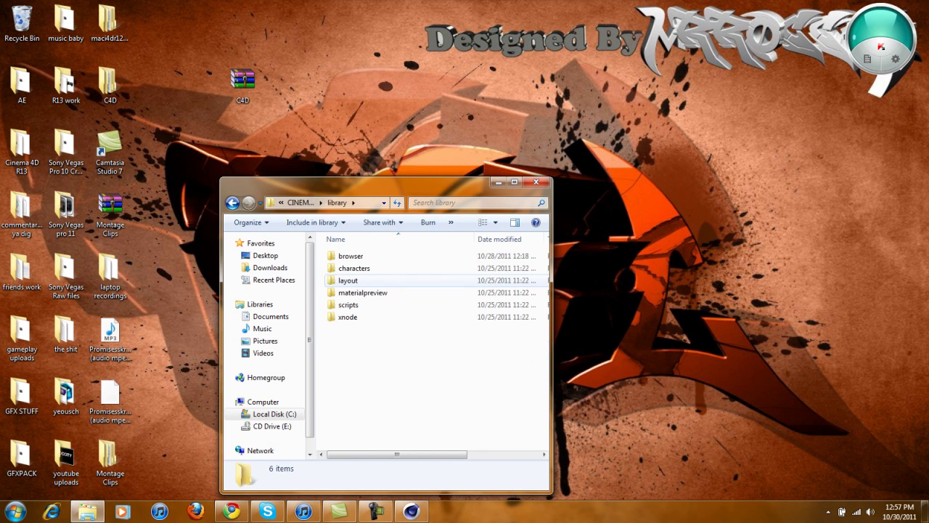
pyautogui.press('b')
pyautogui.press('Return')
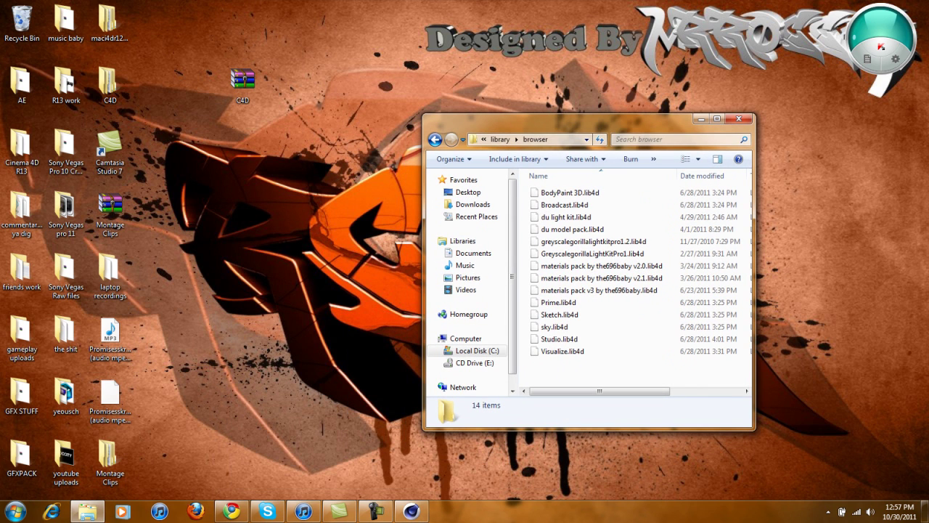
# Select all seven .lib4d preset files in the extracted C4D folder and close both folder windows
pyautogui.doubleClick(107, 81)
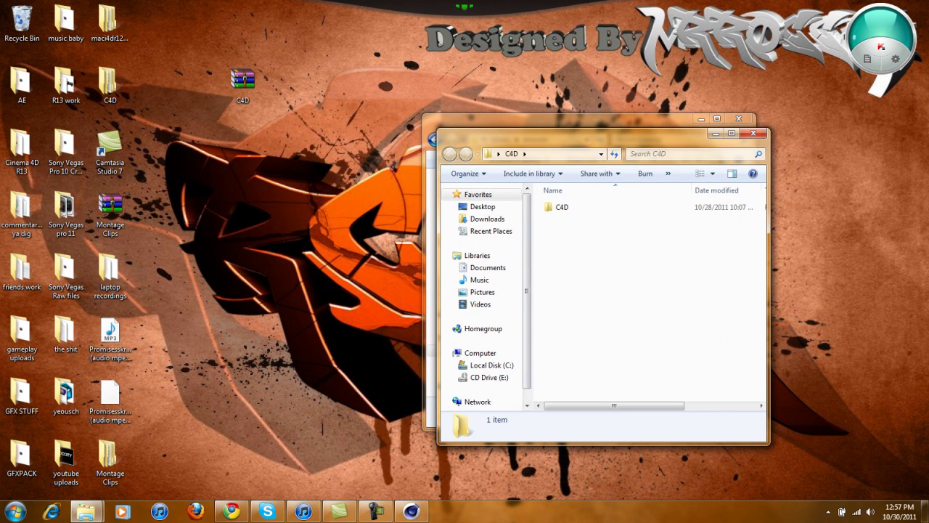
pyautogui.doubleClick(562, 207)
pyautogui.moveTo(598, 323); pyautogui.dragTo(574, 202)
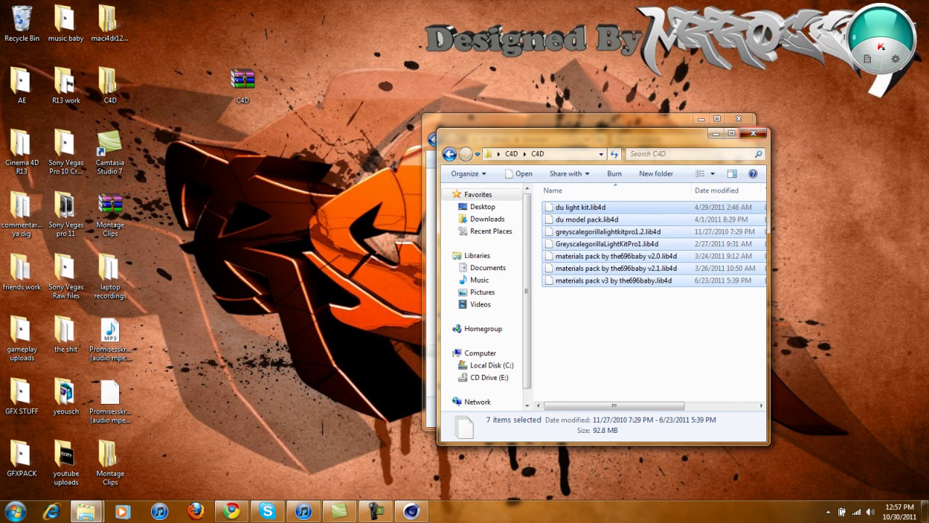
pyautogui.click(753, 133)
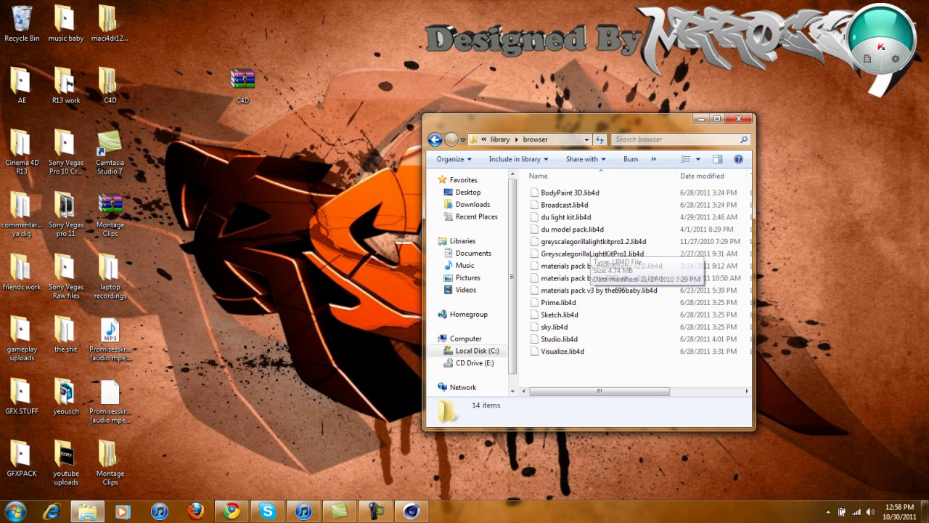
pyautogui.click(738, 118)
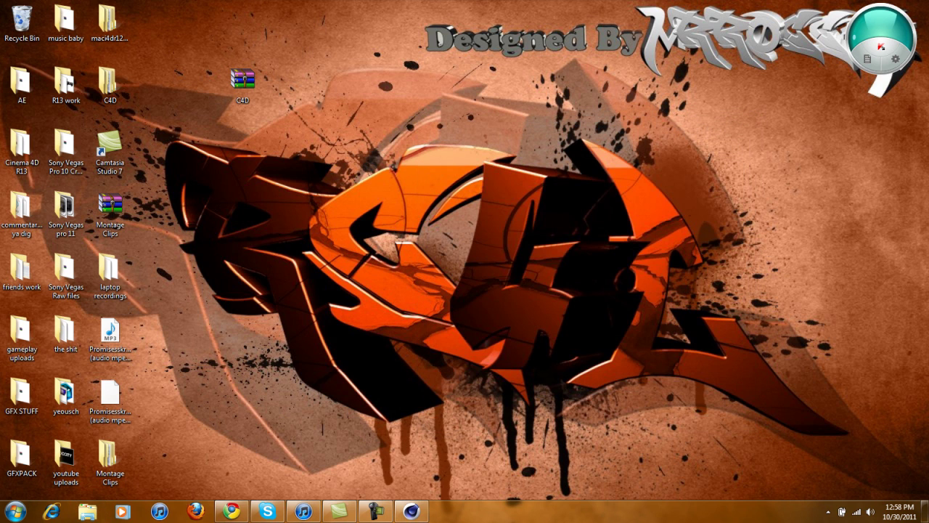
# Switch back to Cinema 4D and open a separate, widened Content Browser window
pyautogui.click(400, 512)
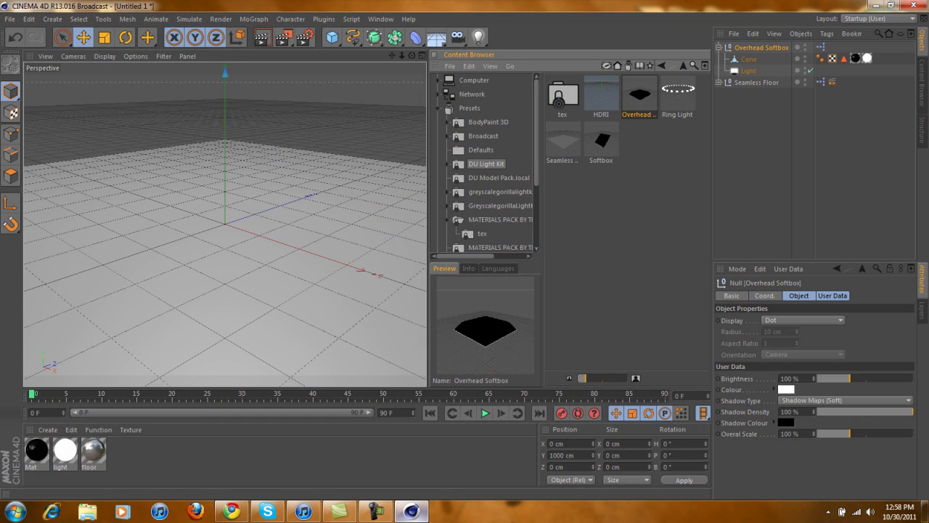
pyautogui.moveTo(411, 511)
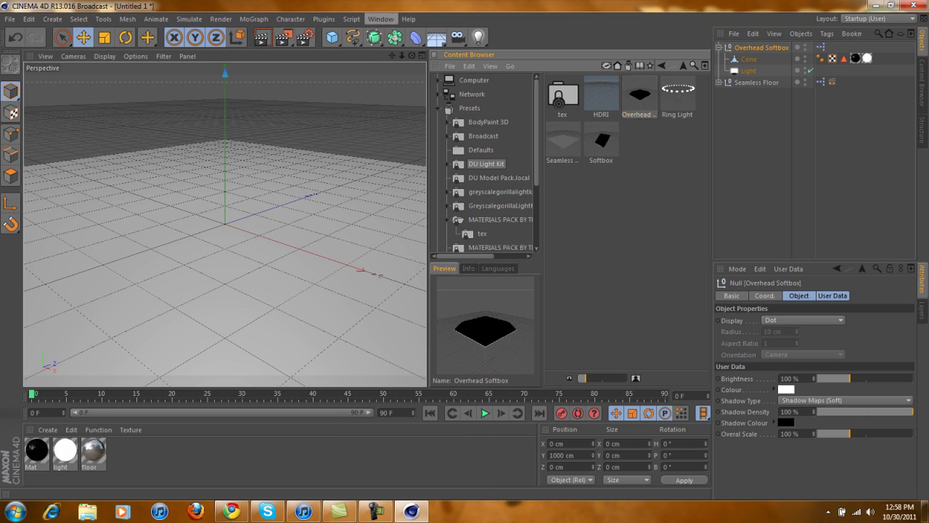
pyautogui.click(381, 19)
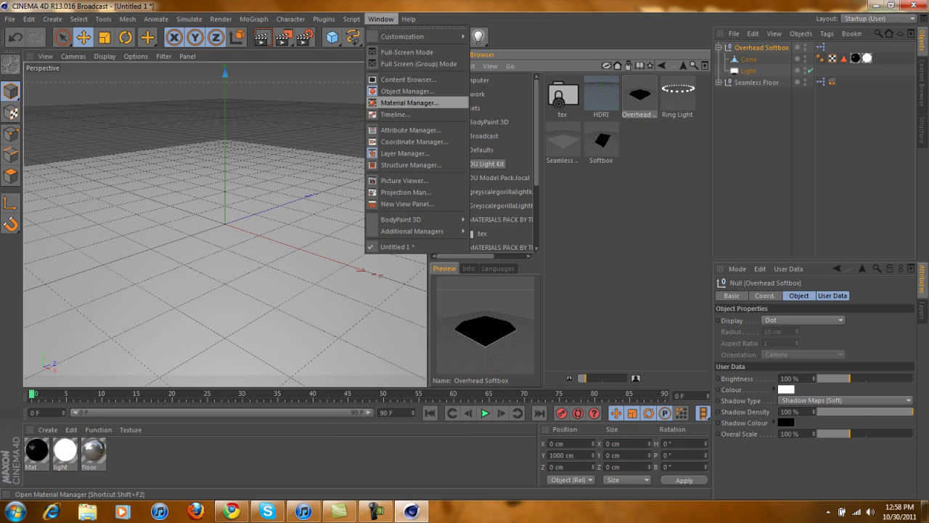
pyautogui.click(409, 79)
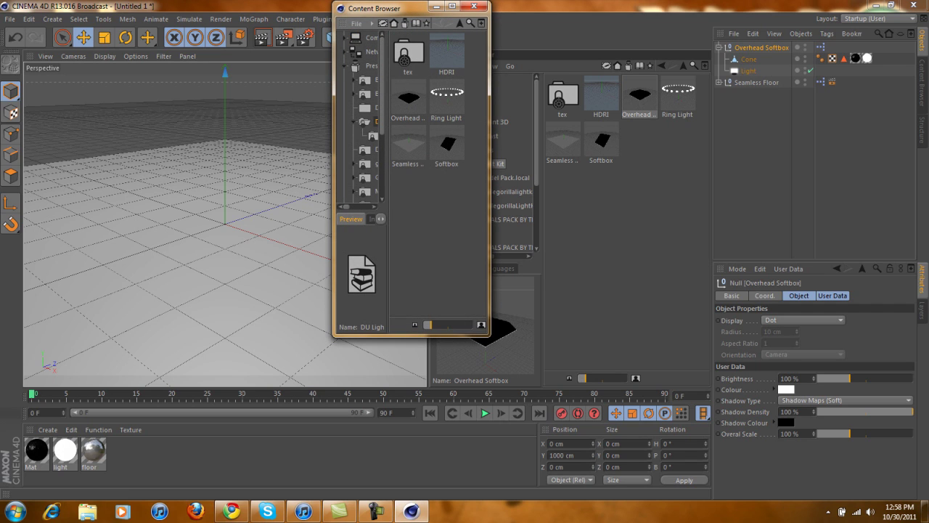
pyautogui.moveTo(225, 73); pyautogui.dragTo(215, 72)
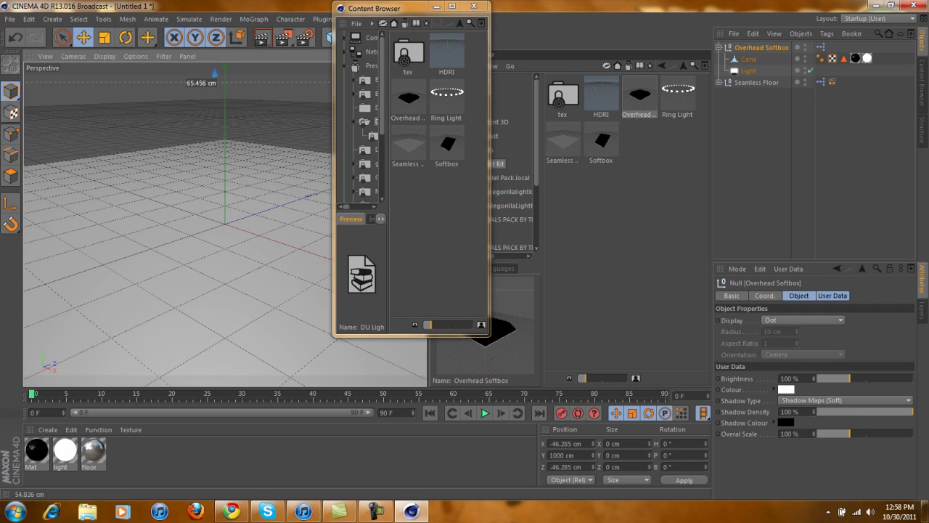
pyautogui.moveTo(334, 218); pyautogui.dragTo(252, 218)
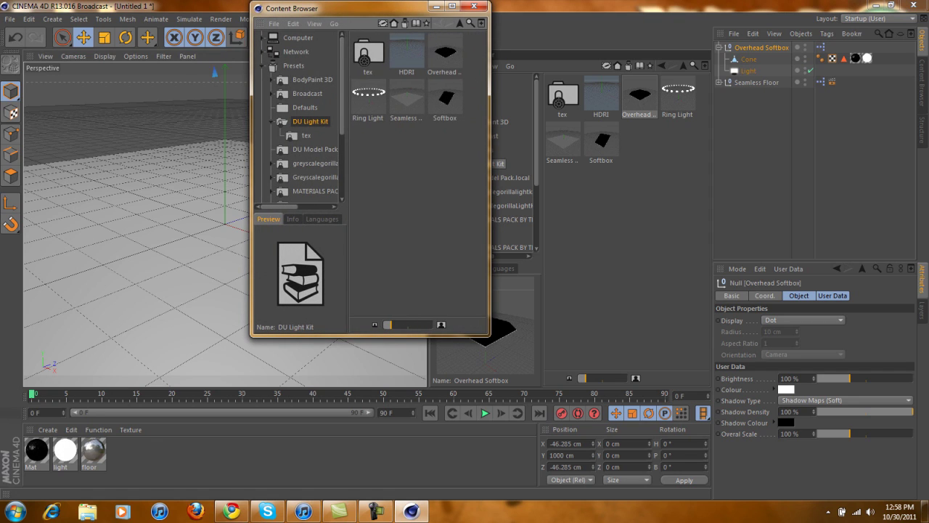
# Browse the DU Light Kit's tex folder and the DU Model Pack presets, and close the separate Content Browser window
pyautogui.click(312, 79)
pyautogui.click(306, 135)
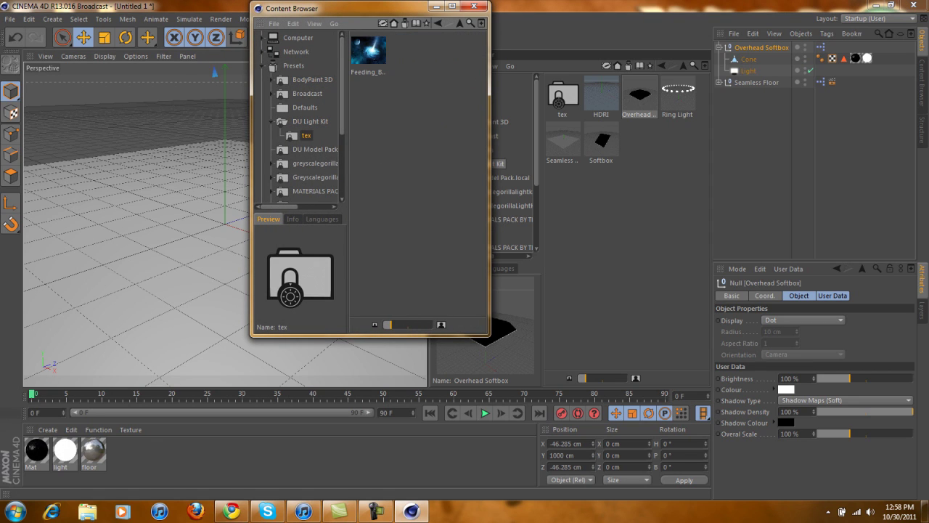
pyautogui.click(315, 149)
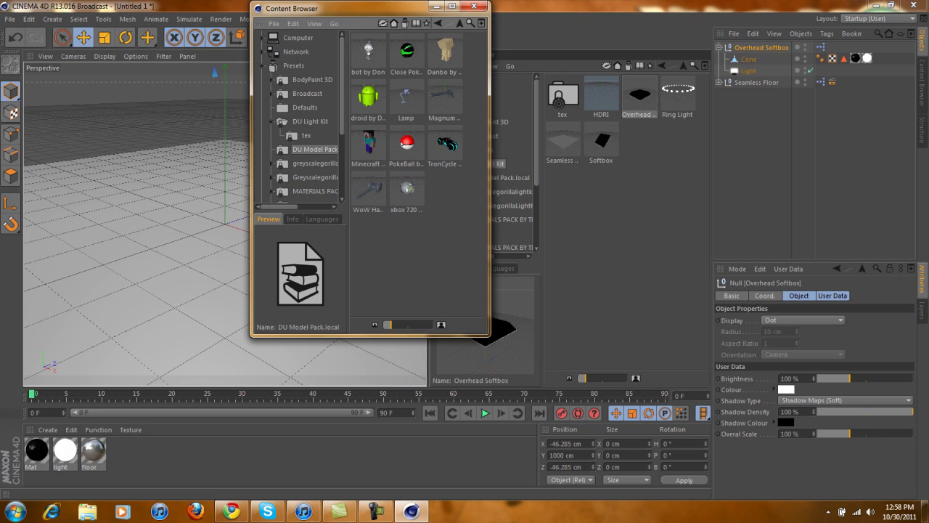
pyautogui.click(474, 6)
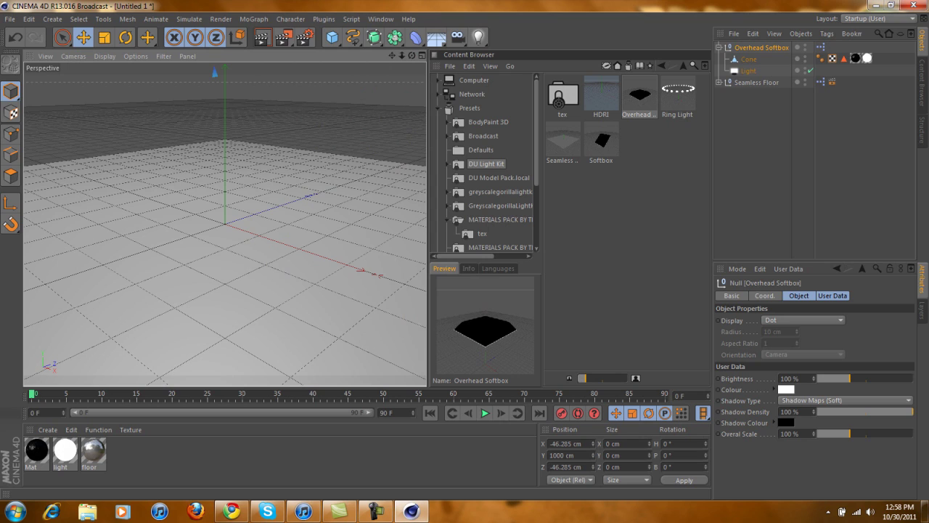
# Show all preset libraries in the docked Content Browser and add a MoText object to the scene
pyautogui.click(470, 108)
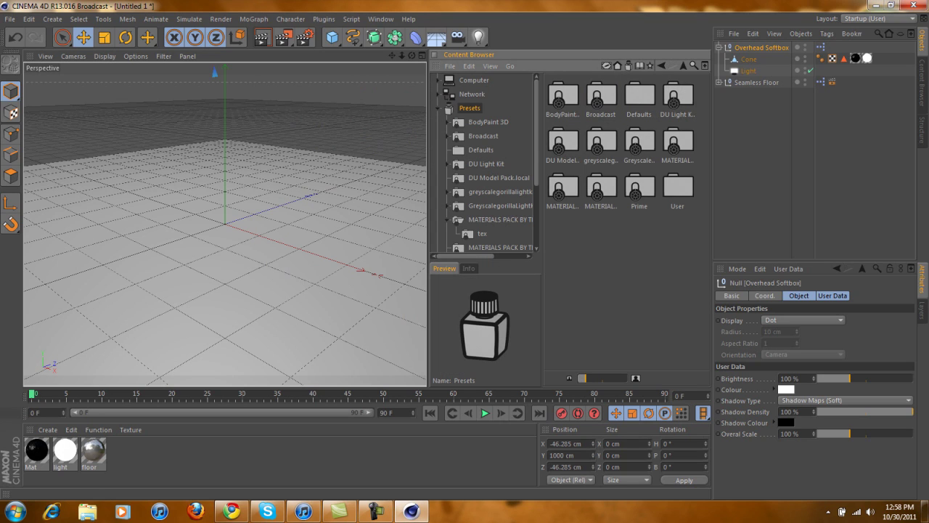
pyautogui.moveTo(541, 182); pyautogui.dragTo(536, 182)
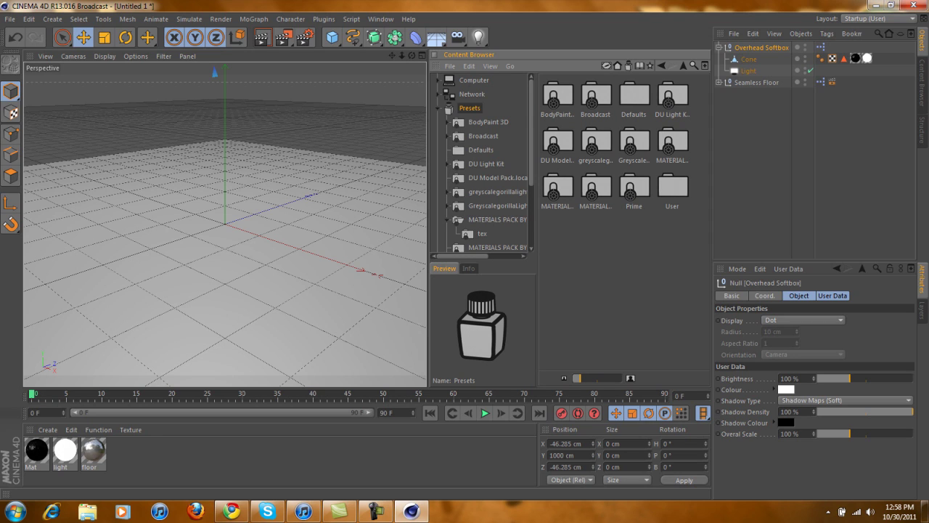
pyautogui.click(254, 19)
pyautogui.click(269, 151)
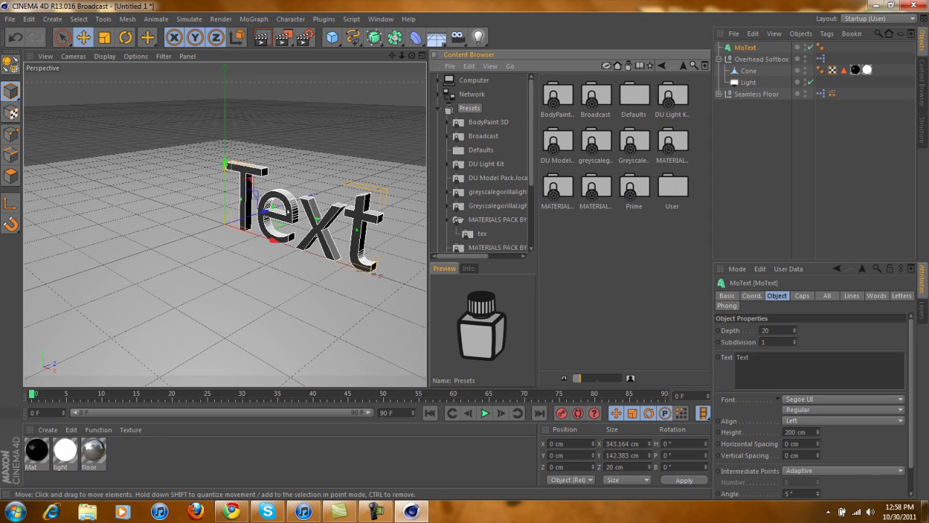
# Narrow the Content Browser to enlarge the viewport and select the Cobbles material in the materials pack
pyautogui.moveTo(429, 218); pyautogui.dragTo(562, 218)
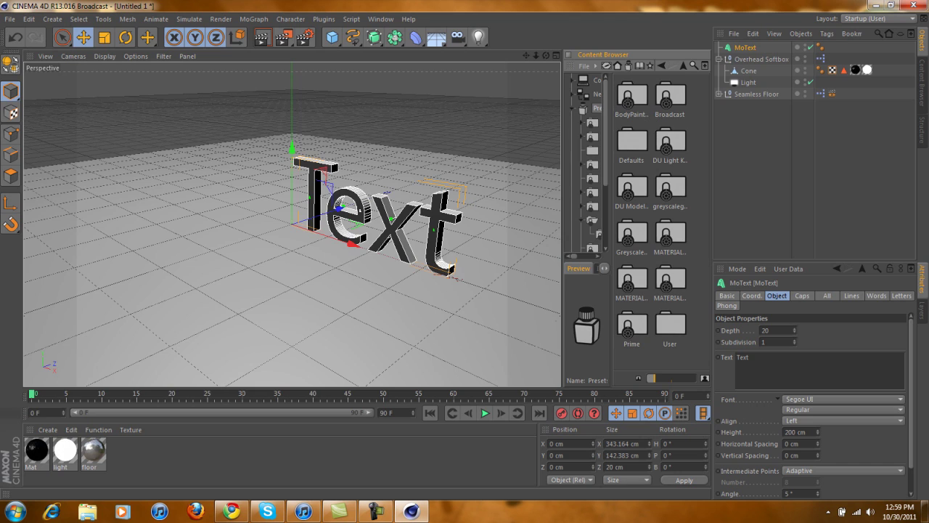
pyautogui.click(598, 220)
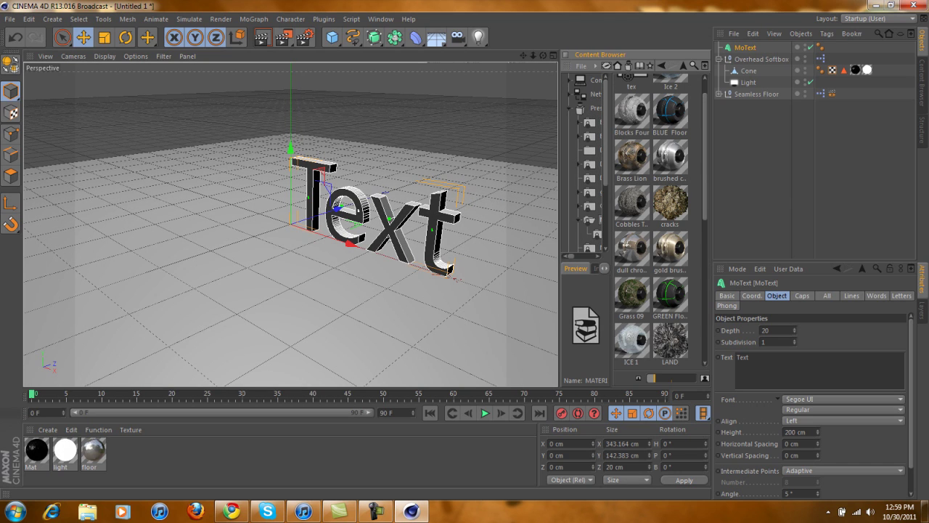
pyautogui.moveTo(705, 156); pyautogui.dragTo(706, 159)
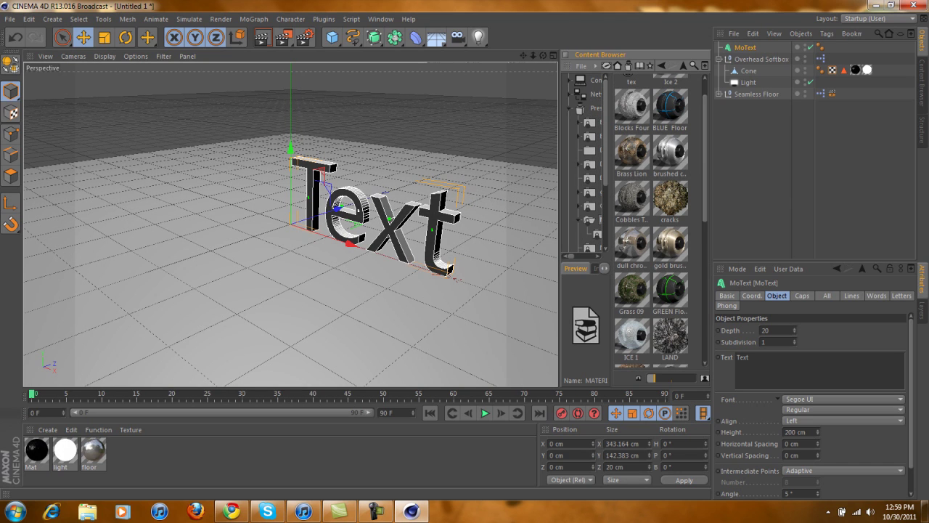
pyautogui.click(631, 201)
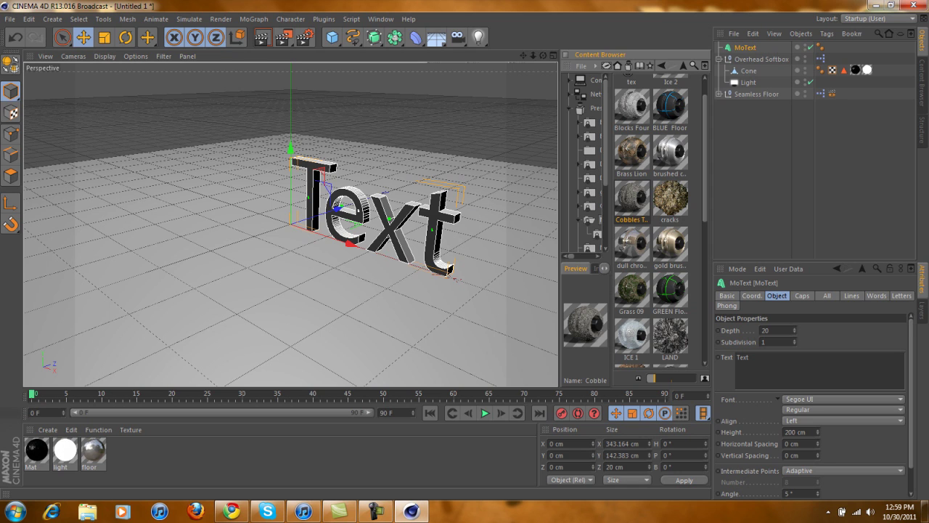
# Apply the simple metallic Pink material from the materials pack to the MoText object
pyautogui.click(670, 335)
pyautogui.scroll(-5, 651, 218)
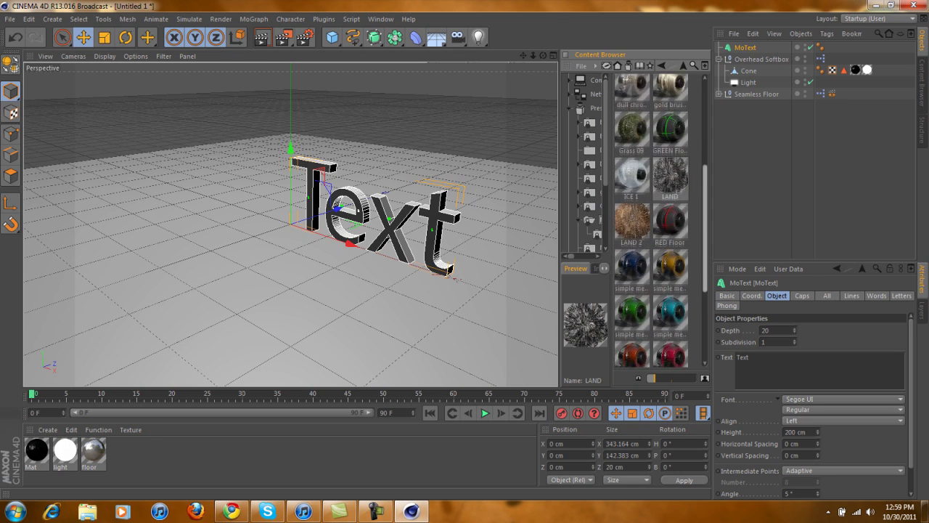
pyautogui.scroll(-2, 651, 220)
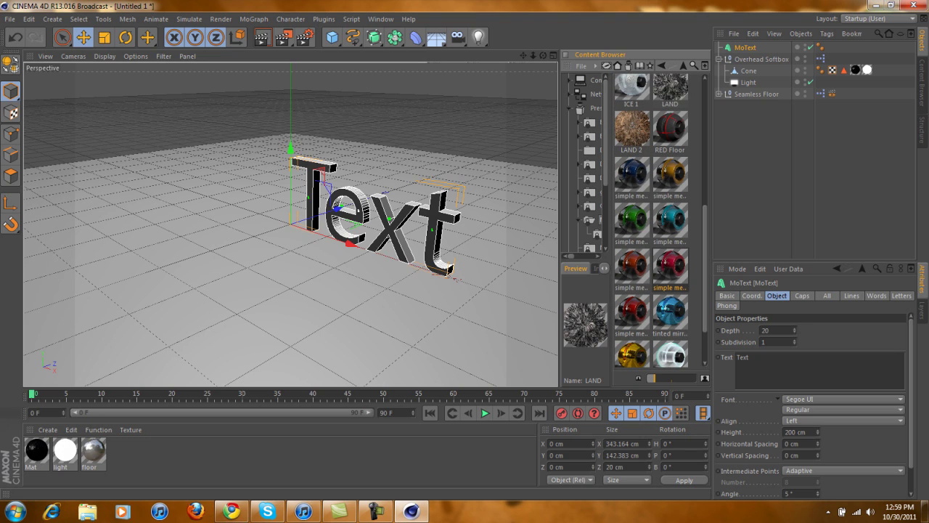
pyautogui.moveTo(358, 210); pyautogui.dragTo(358, 210)
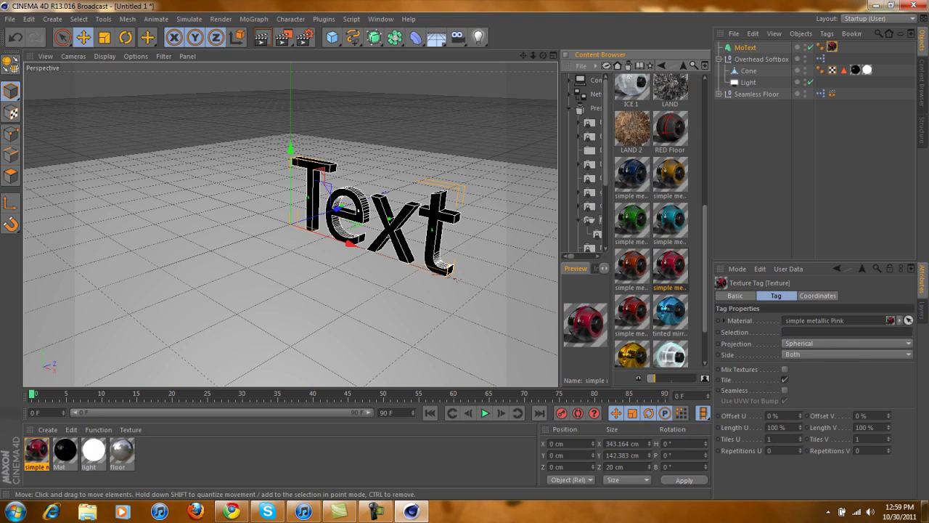
# Set both the start and end caps of the MoText object to Fillet Cap
pyautogui.moveTo(544, 56); pyautogui.dragTo(552, 87)
pyautogui.keyDown('alt'); pyautogui.moveTo(305, 196); pyautogui.dragTo(309, 246); pyautogui.keyUp('alt')
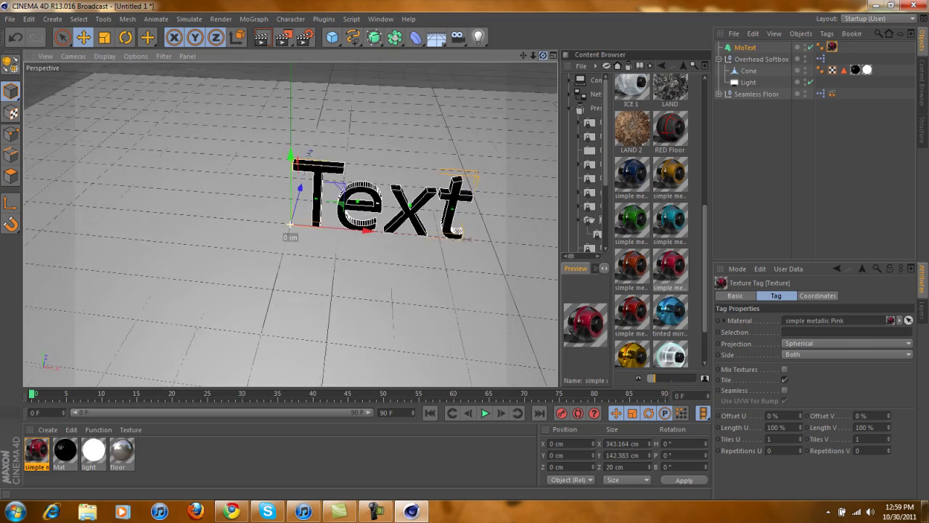
pyautogui.moveTo(544, 55); pyautogui.dragTo(460, 62)
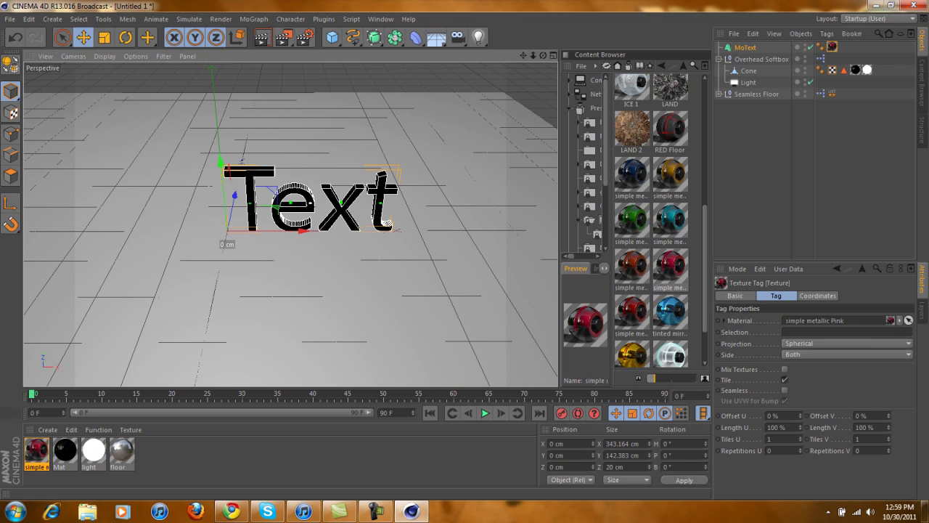
pyautogui.click(745, 47)
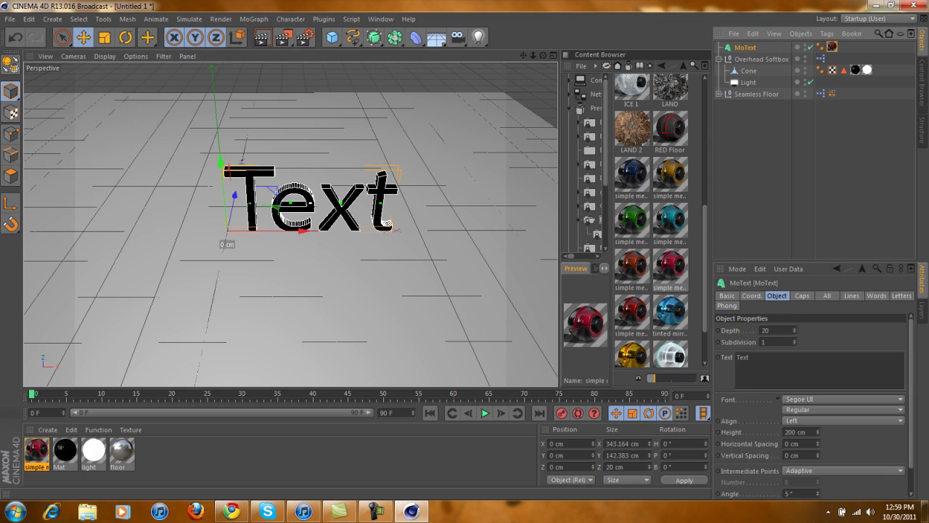
pyautogui.click(802, 296)
pyautogui.click(804, 330)
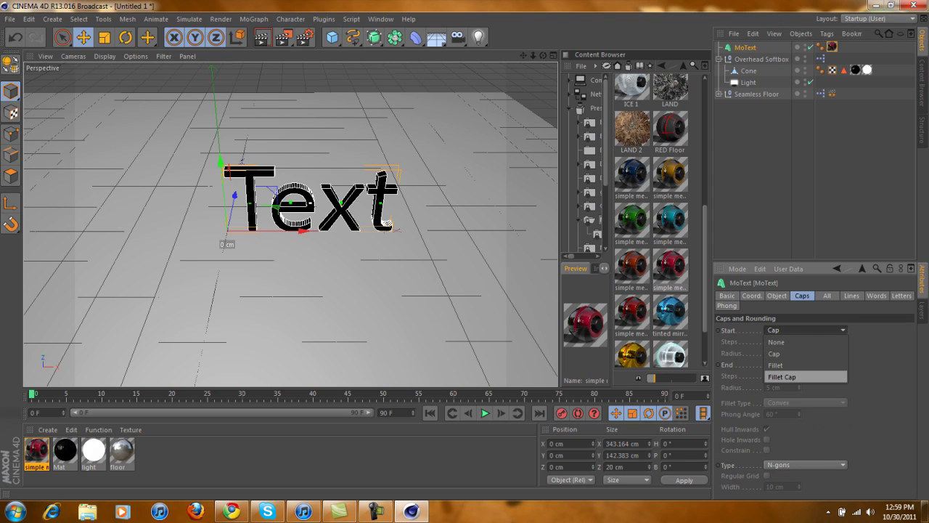
pyautogui.click(791, 376)
pyautogui.click(805, 364)
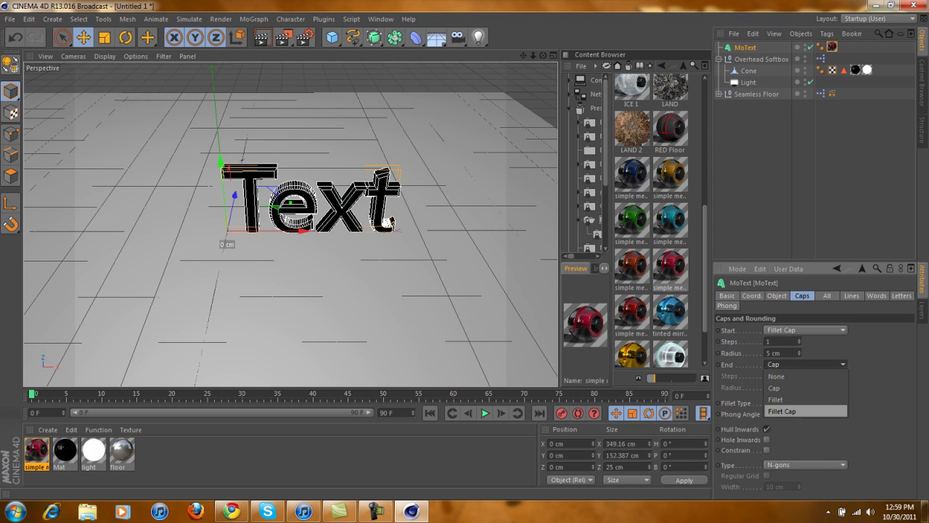
pyautogui.click(792, 410)
# Give the start and end fillet caps of the text 3 steps and a 2 cm radius each
pyautogui.write('3')
pyautogui.press('Tab')
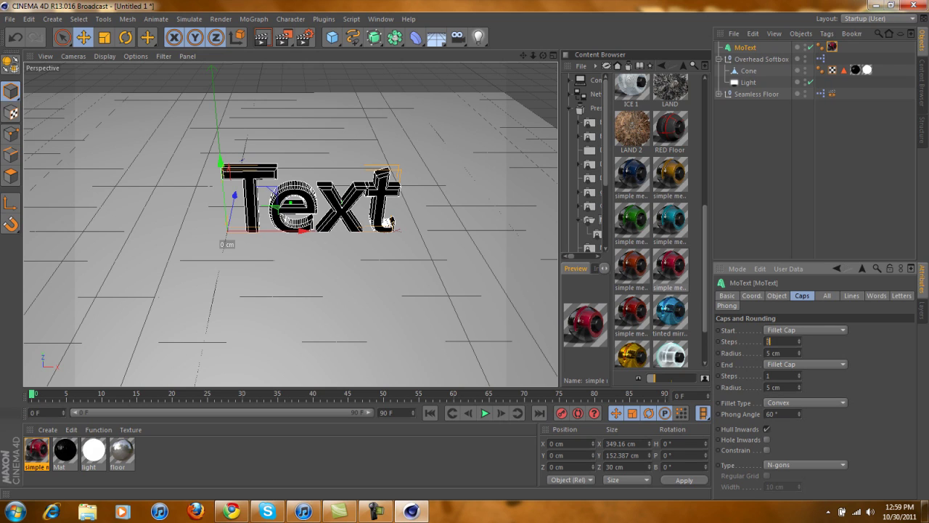
pyautogui.write('2')
pyautogui.press('Tab')
pyautogui.press('Tab')
pyautogui.write('3')
pyautogui.press('Tab')
pyautogui.write('2')
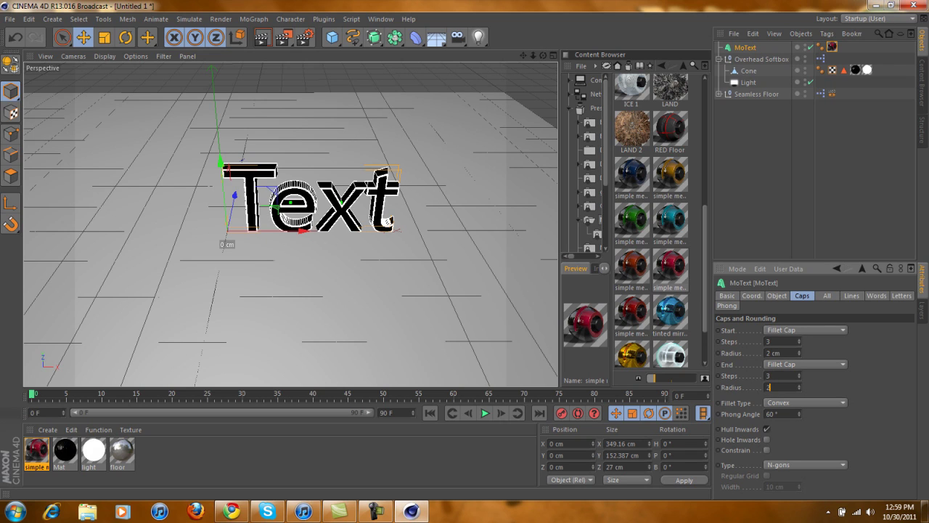
# Set the MoText extrusion depth to 80
pyautogui.click(777, 296)
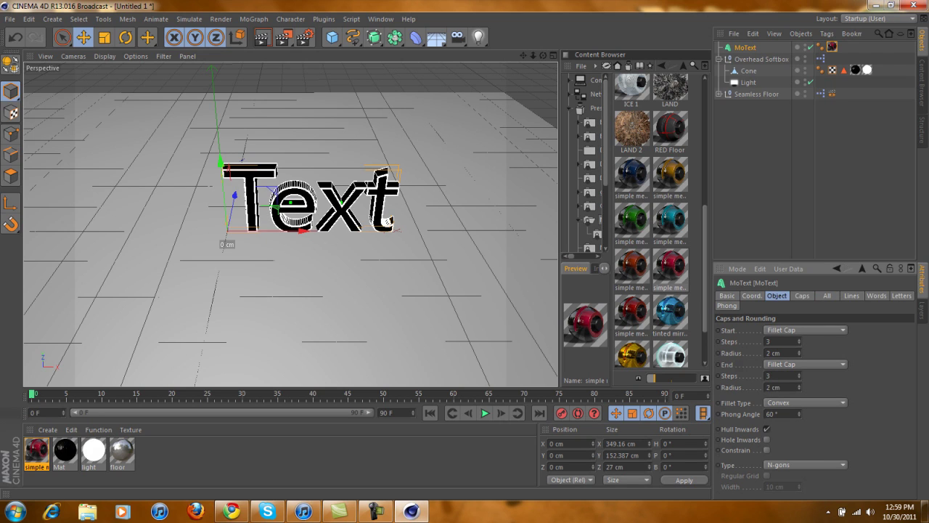
pyautogui.moveTo(771, 330); pyautogui.dragTo(761, 330)
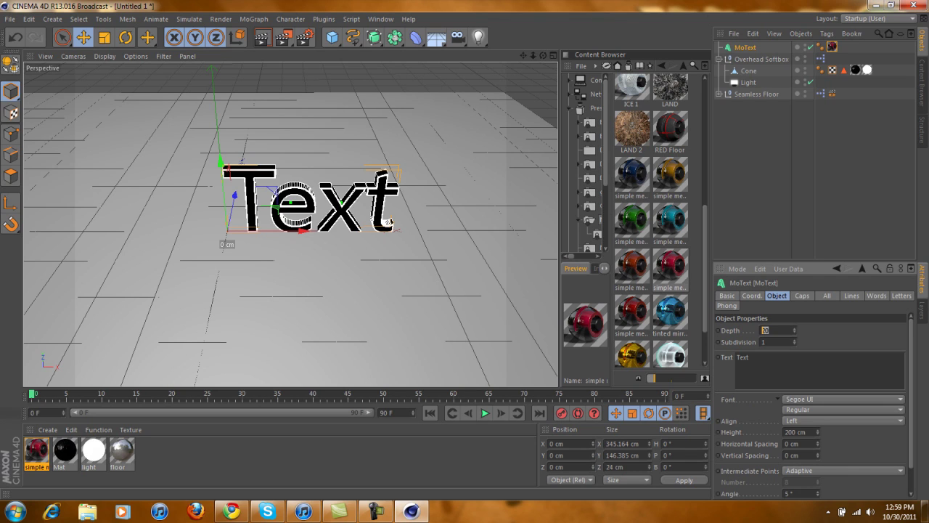
pyautogui.write('80')
pyautogui.press('Return')
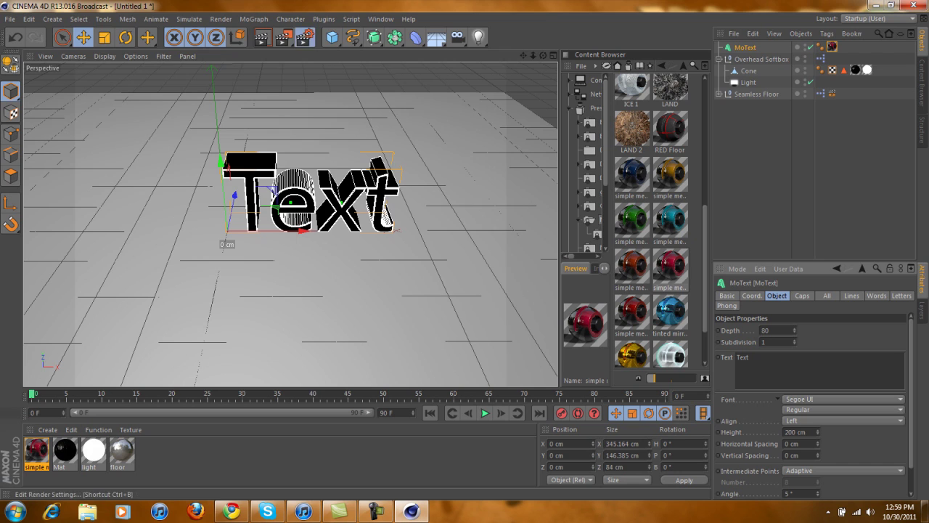
# Load the "no edges" render settings preset and render the active view
pyautogui.click(305, 37)
pyautogui.click(110, 310)
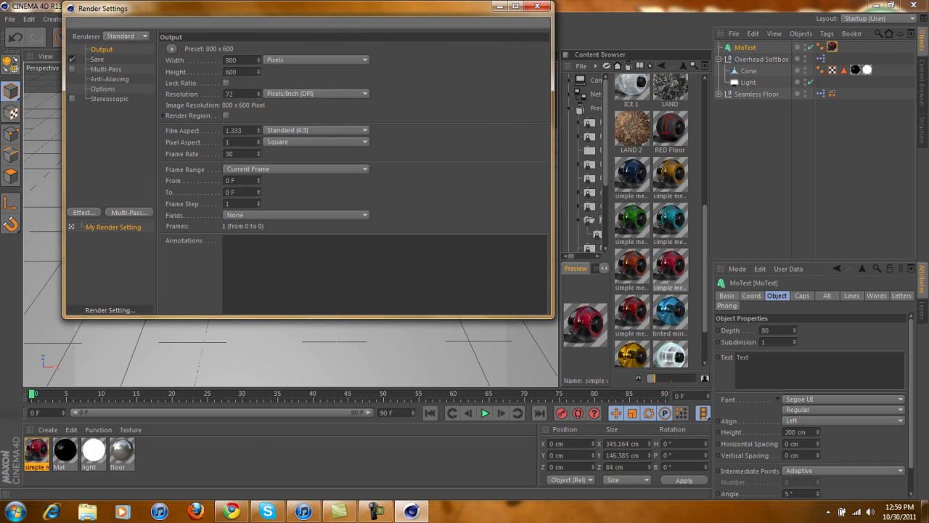
pyautogui.moveTo(199, 442)
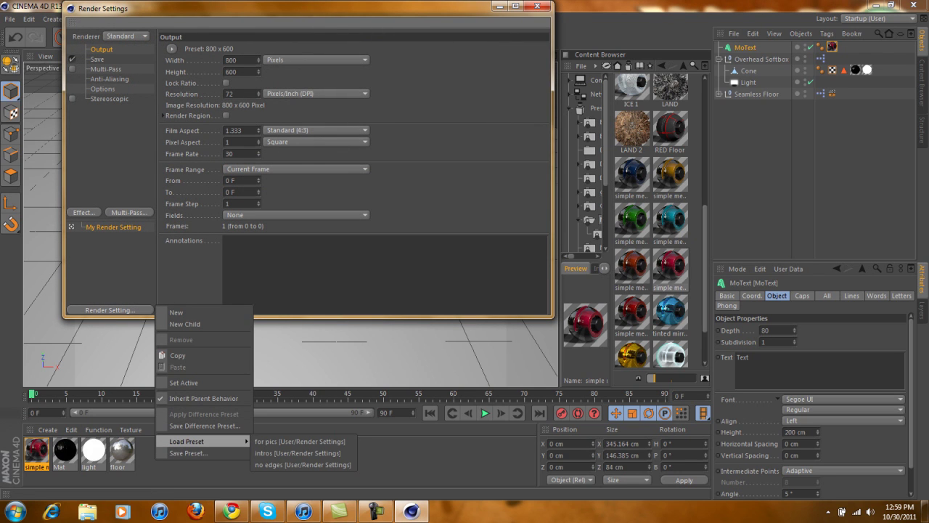
pyautogui.click(304, 464)
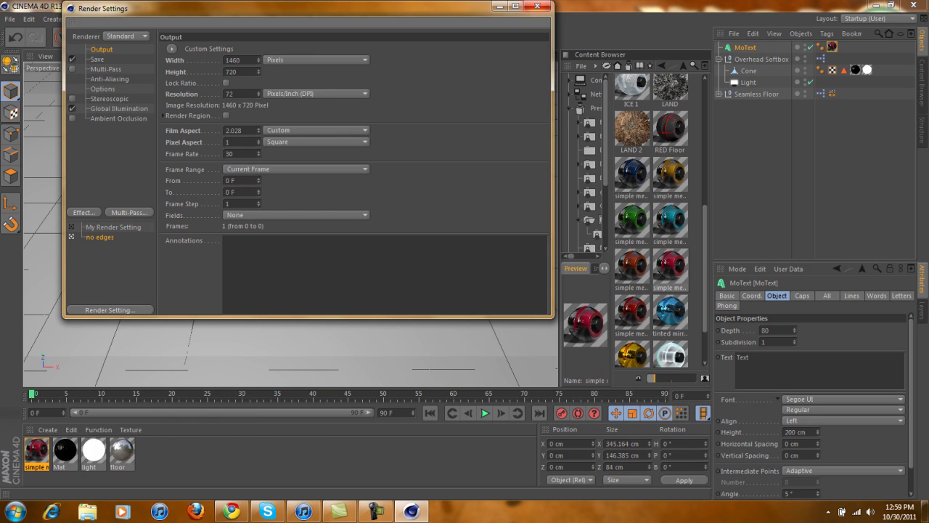
pyautogui.click(538, 5)
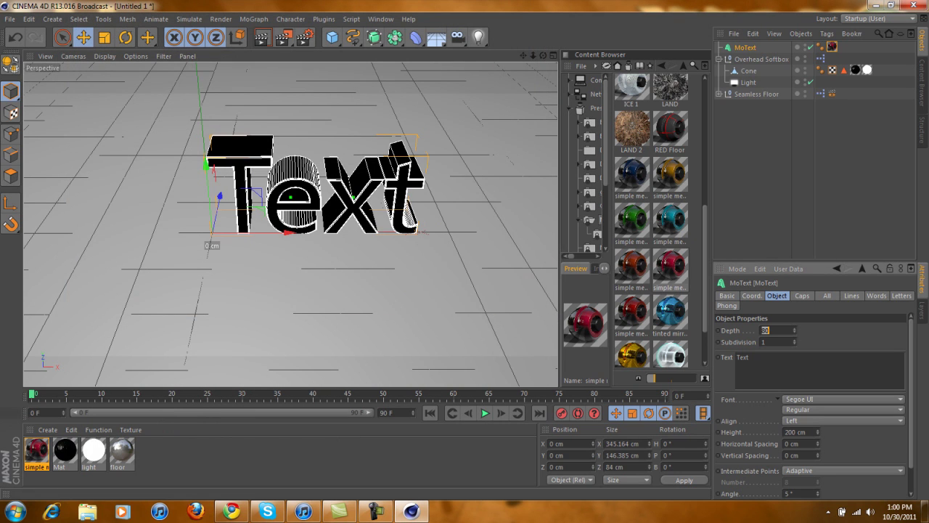
pyautogui.click(262, 38)
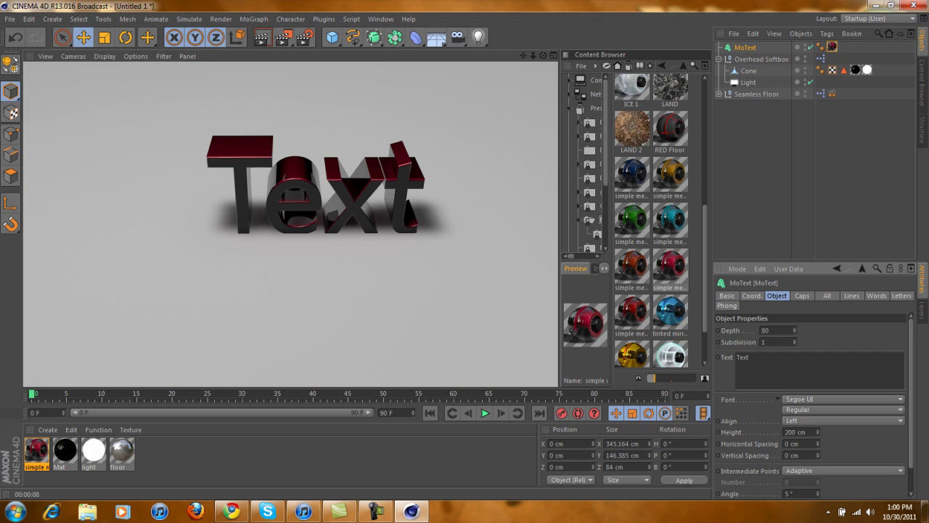
# Delete the Overhead Softbox light from the scene and render the active view again
pyautogui.click(761, 59)
pyautogui.press('Delete')
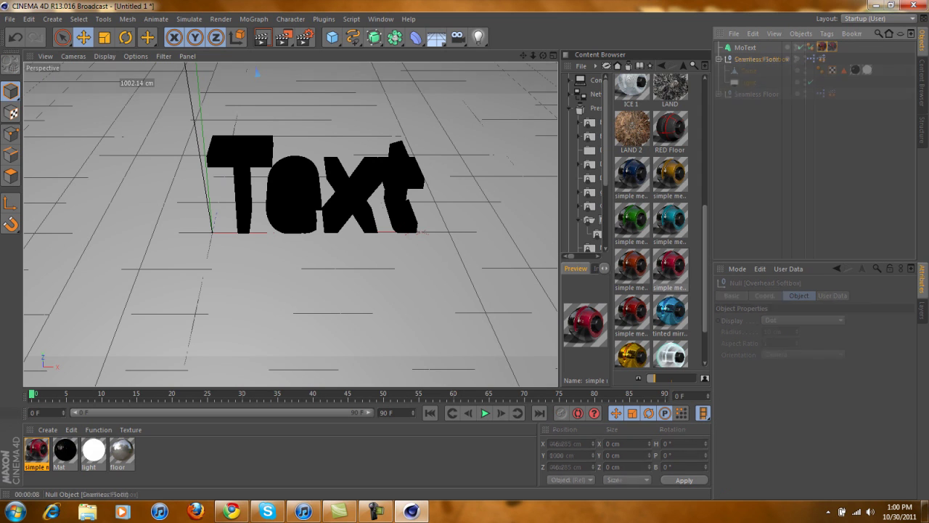
pyautogui.click(263, 38)
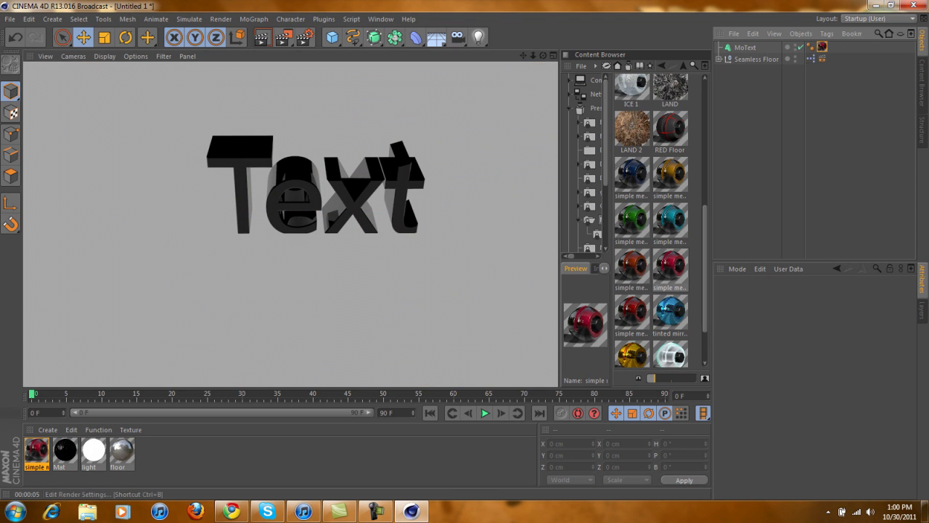
# Turn off Global Illumination in the render settings and close them
pyautogui.hotkey('ctrl', 'b')
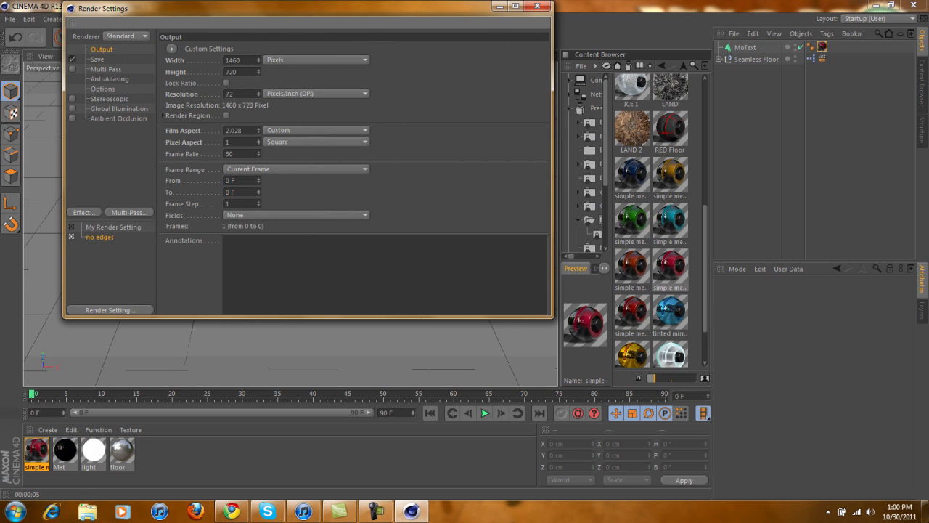
pyautogui.click(538, 6)
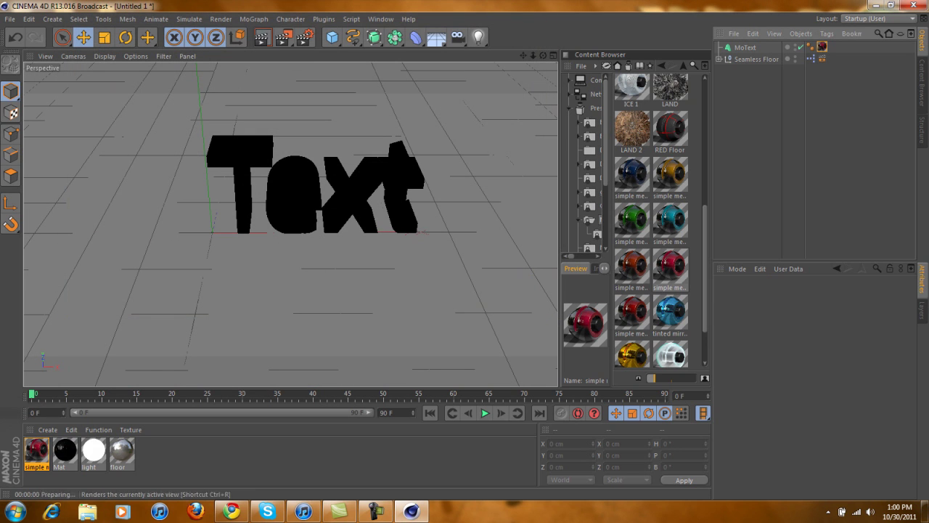